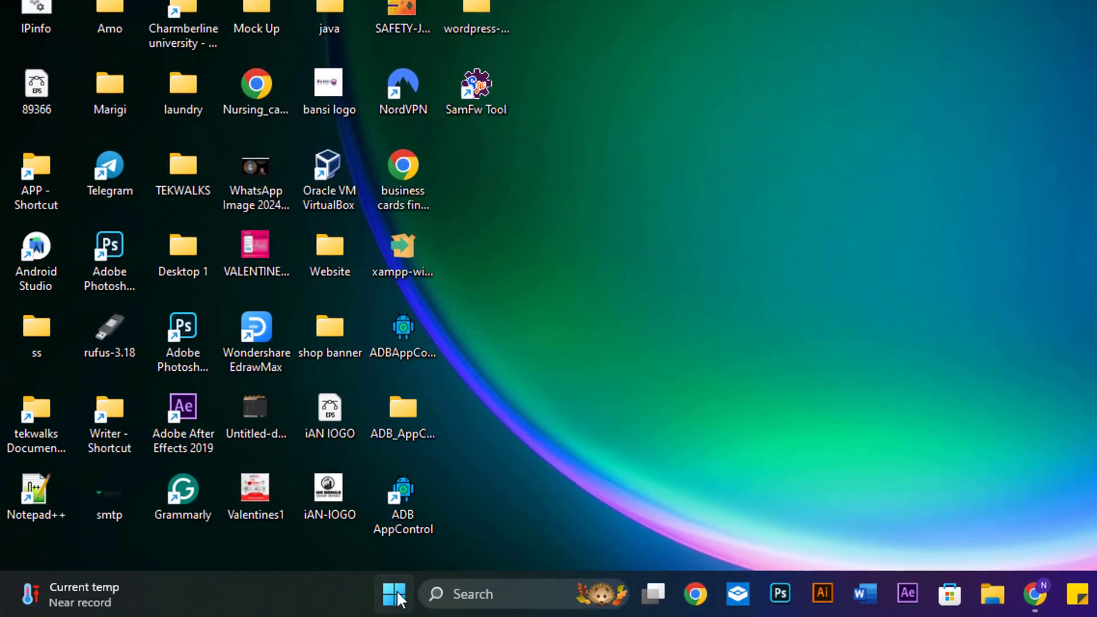
{"action": "right_click", "coordinate": [397, 598]}
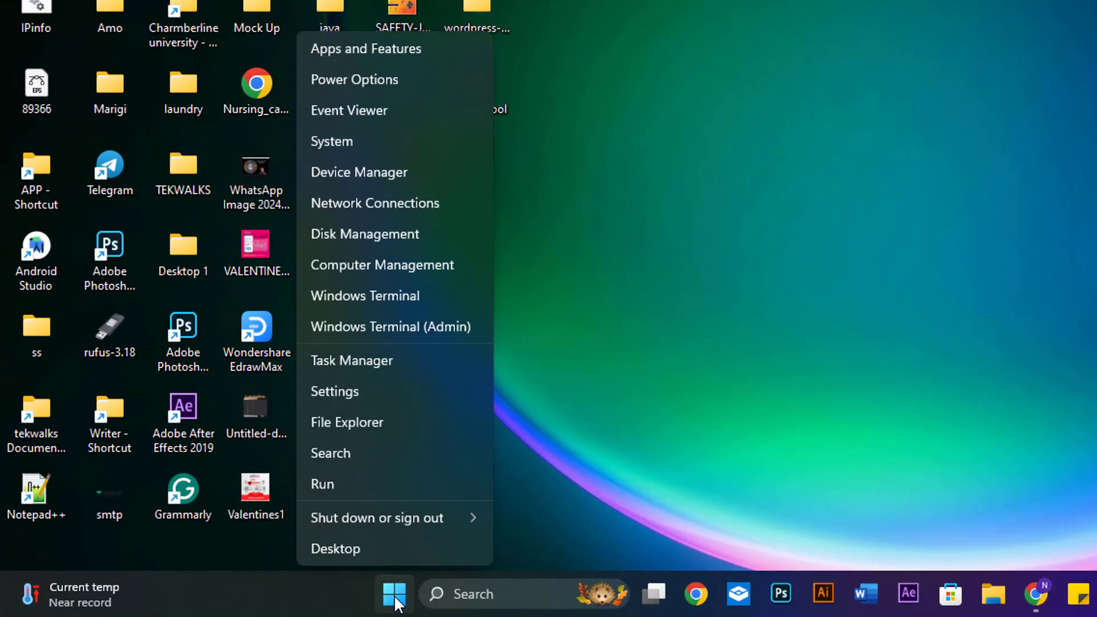
{"action": "left_click", "coordinate": [324, 483]}
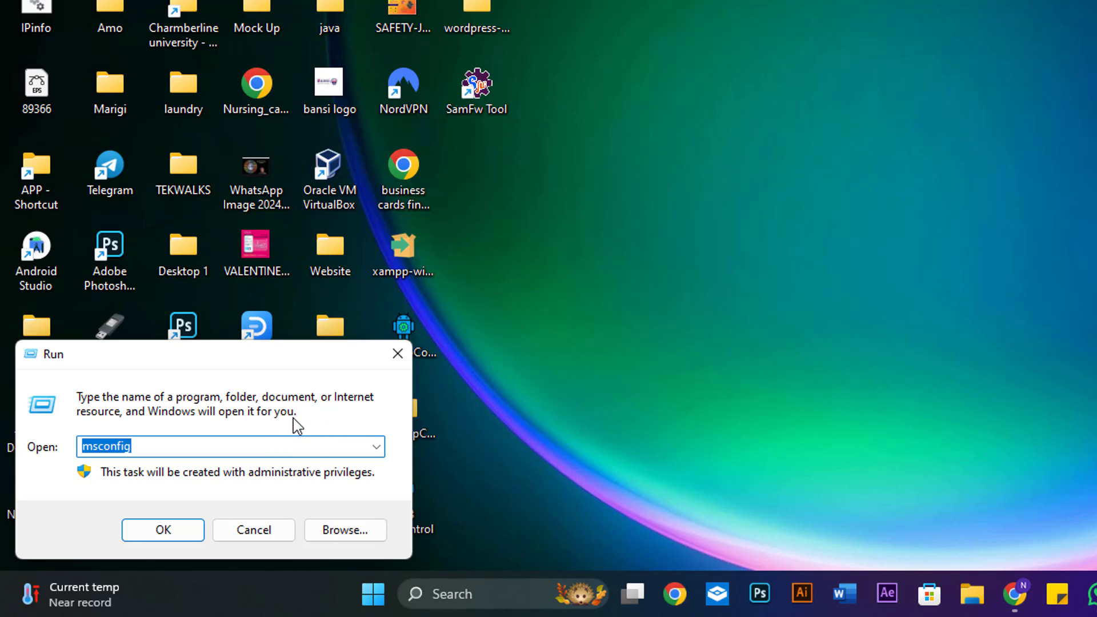
{"action": "left_click", "coordinate": [401, 356]}
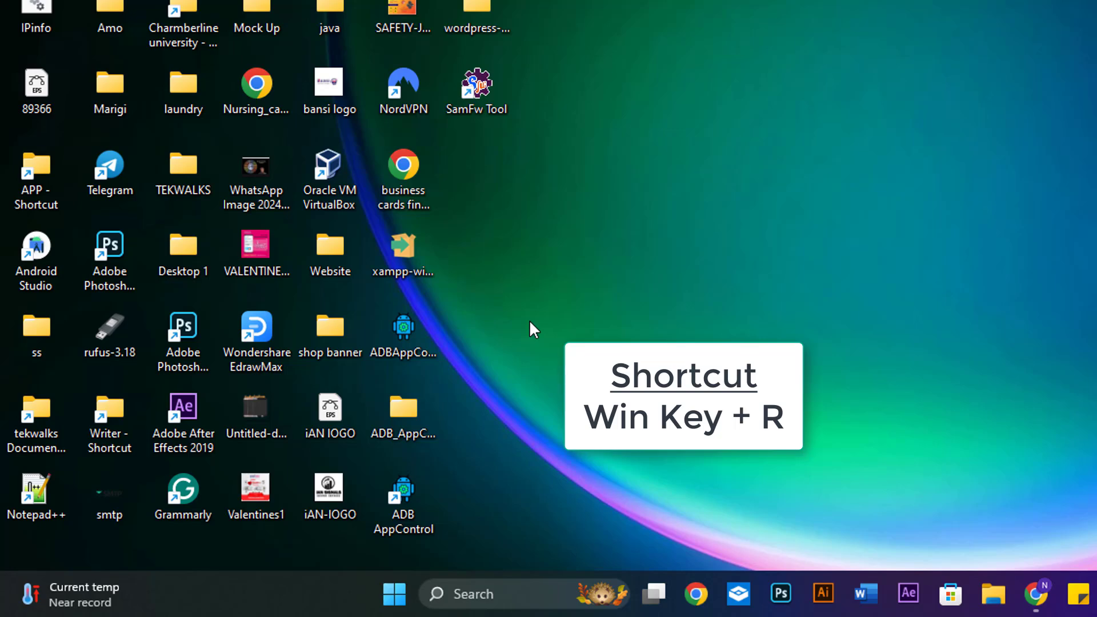
Launch System Configuration by running the msconfig command from the Run dialog.
{"action": "key", "text": "super+r"}
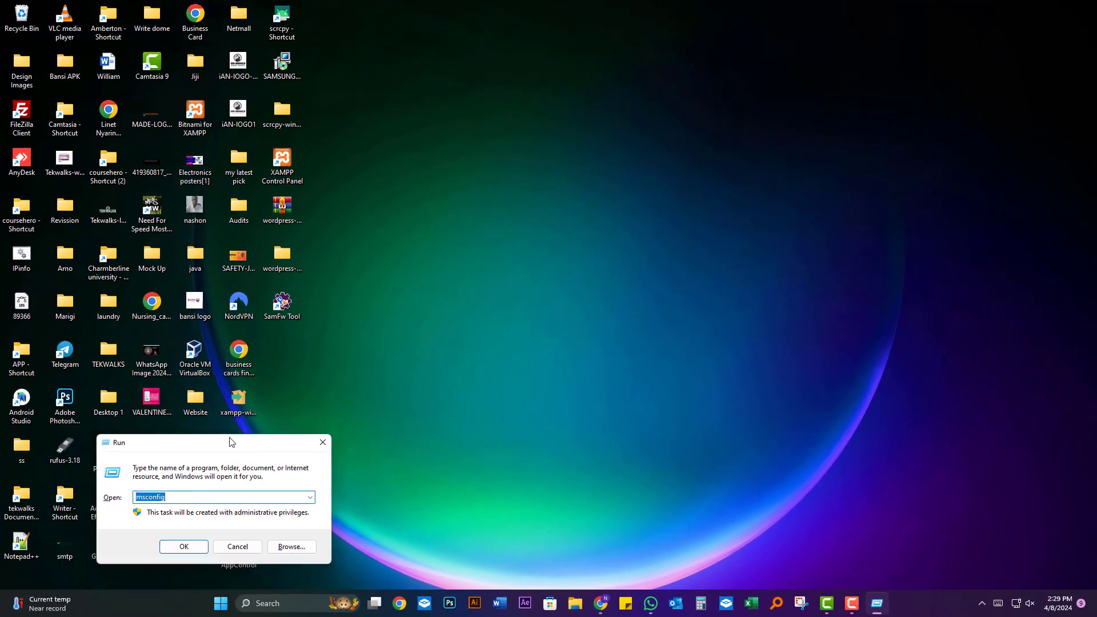
{"action": "left_click_drag", "start_coordinate": [192, 372], "coordinate": [732, 64]}
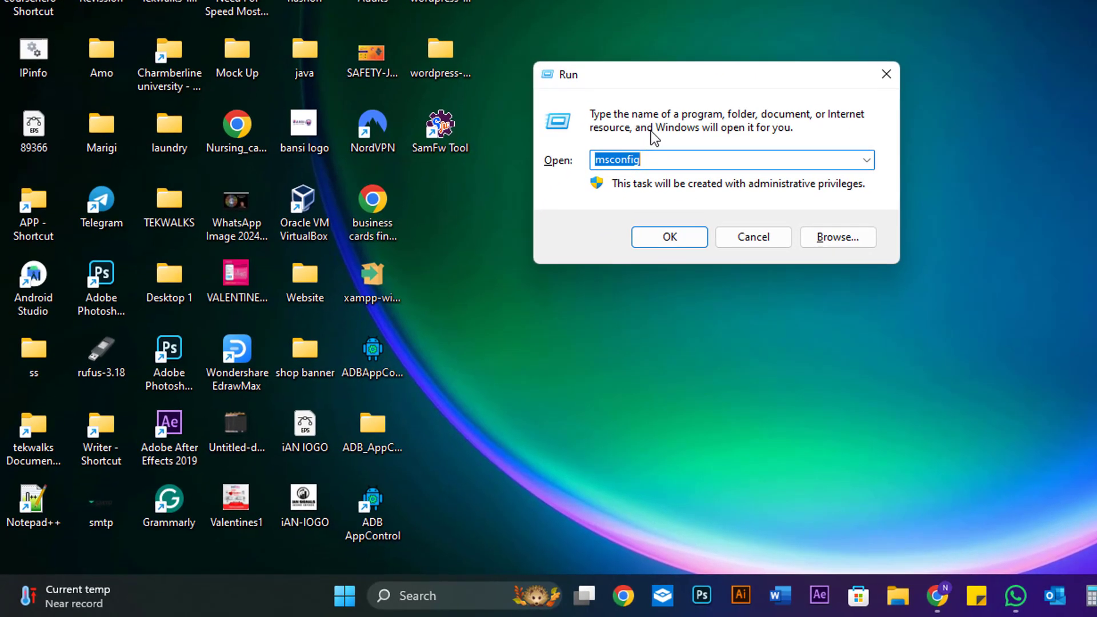
{"action": "key", "text": "BackSpace"}
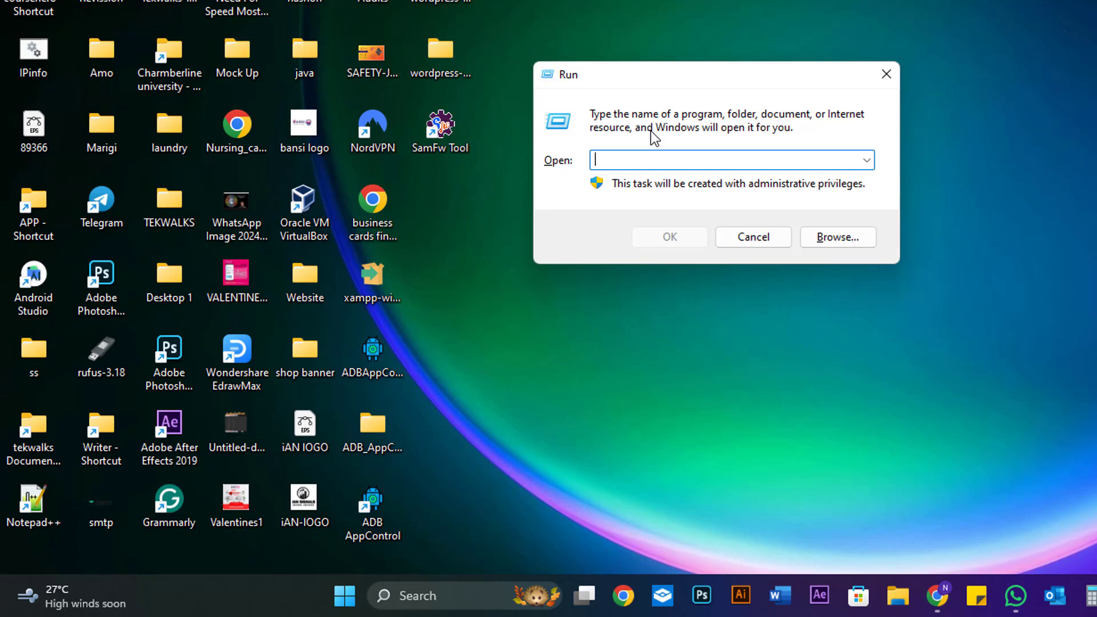
{"action": "type", "text": "mas"}
{"action": "key", "text": "BackSpace"}
{"action": "key", "text": "BackSpace"}
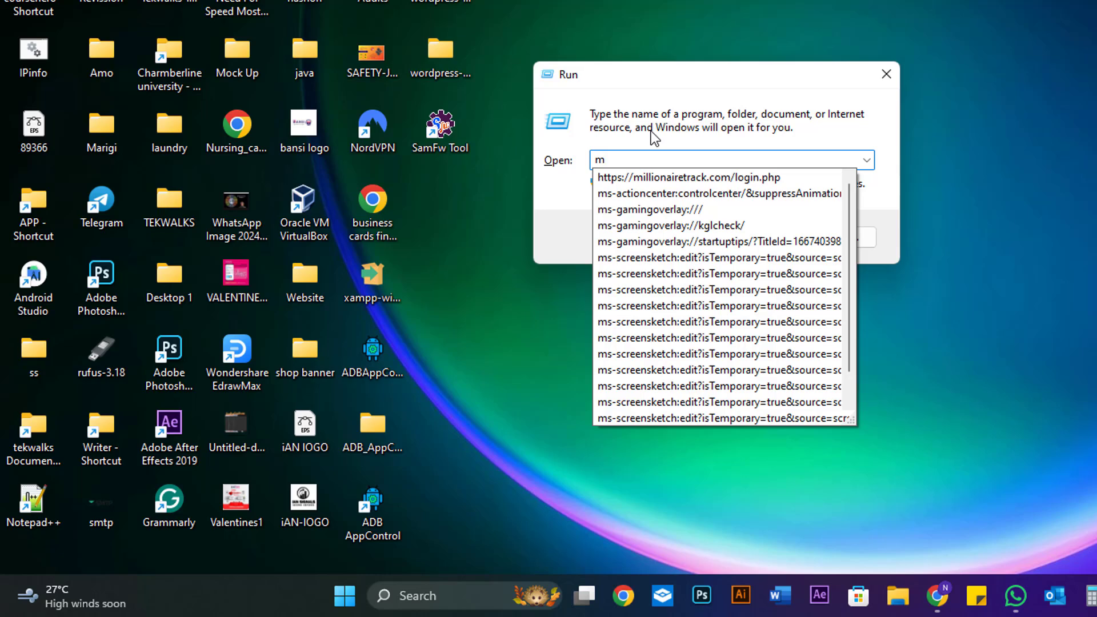
{"action": "type", "text": "s"}
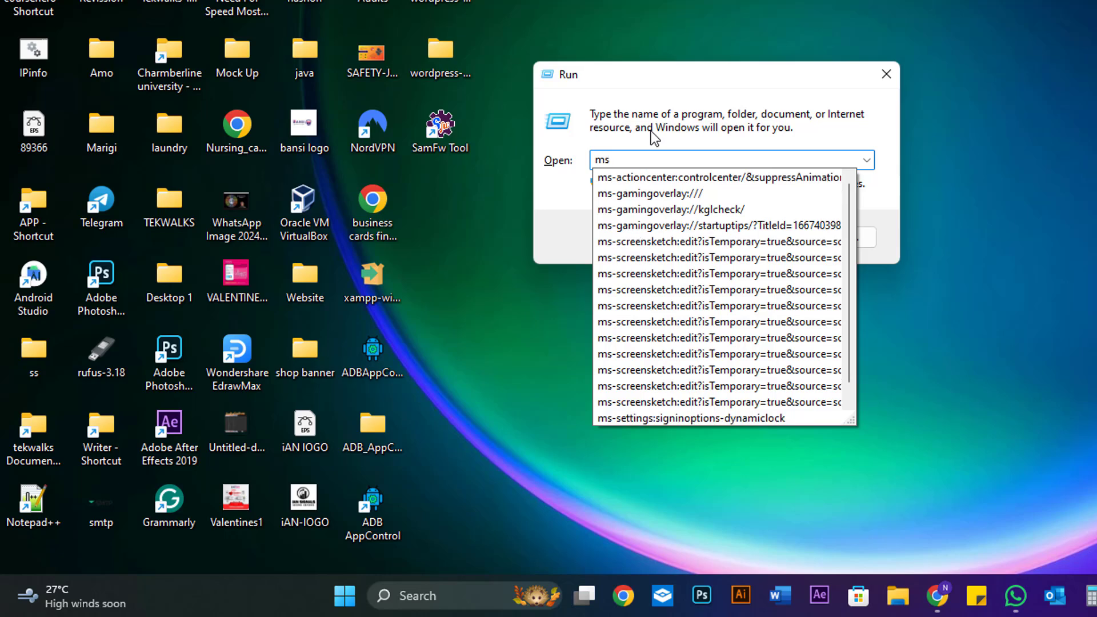
{"action": "type", "text": "c"}
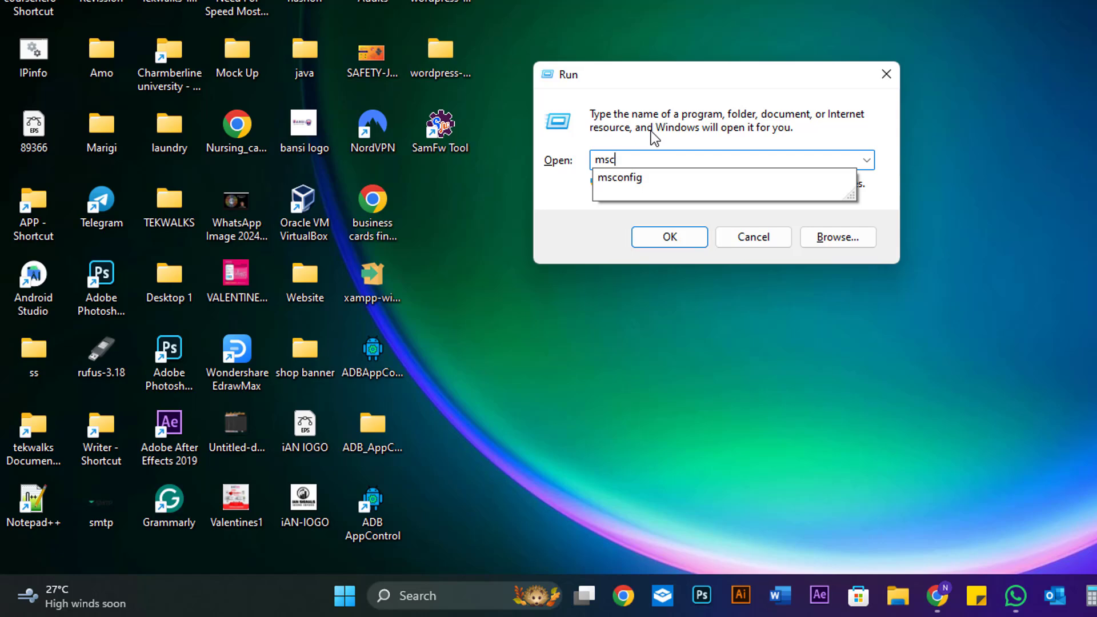
{"action": "type", "text": "onfig"}
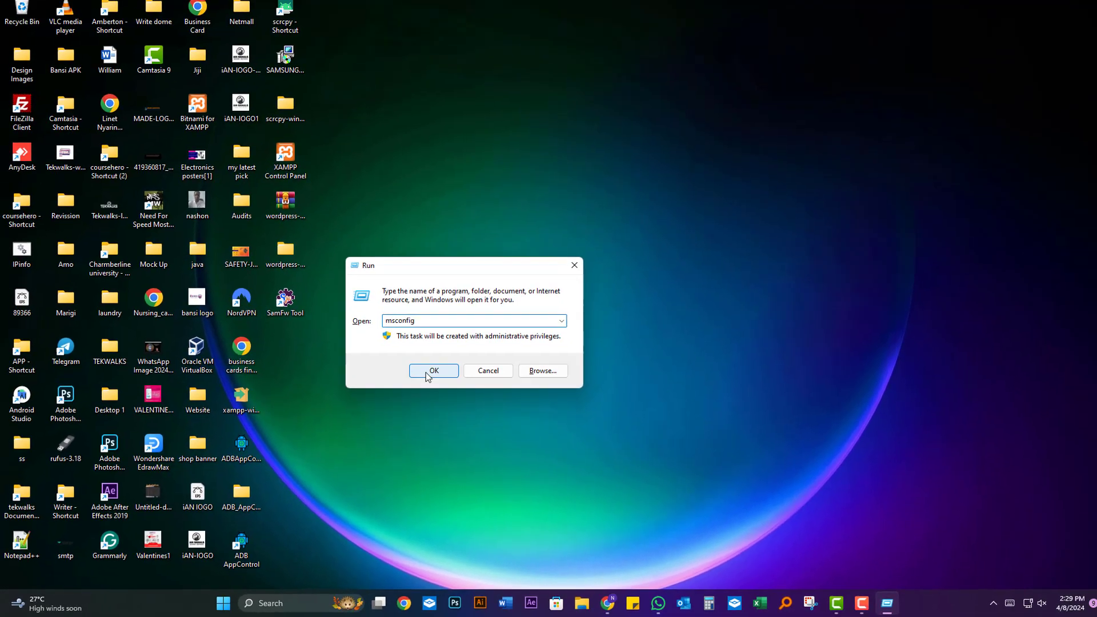
{"action": "left_click", "coordinate": [426, 377]}
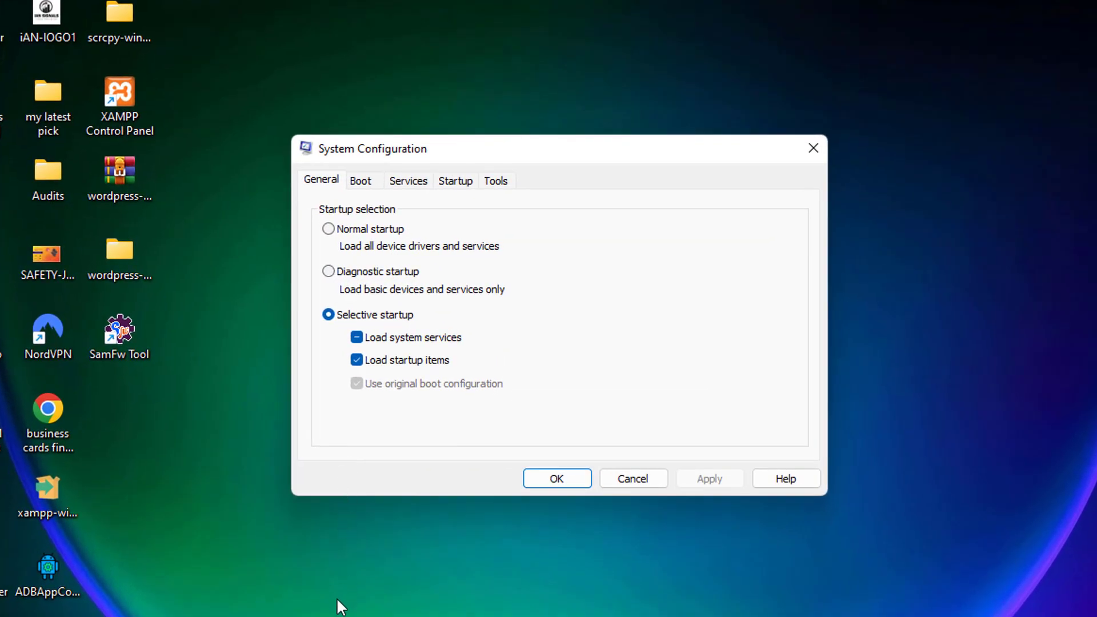
Hide all Microsoft services in System Configuration's list of services.
{"action": "left_click", "coordinate": [365, 182]}
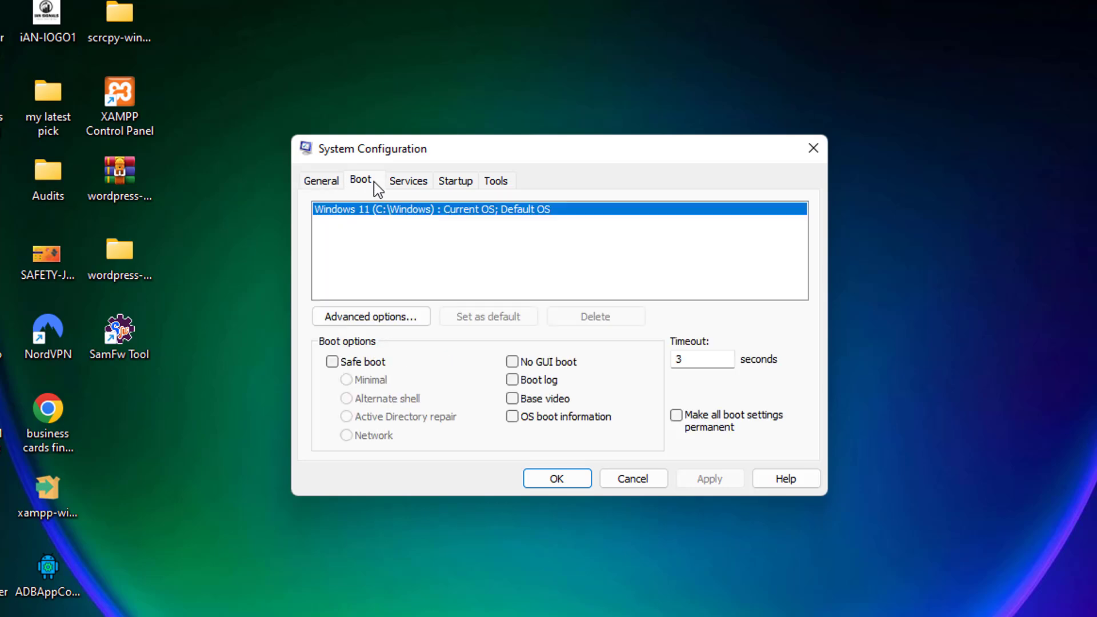
{"action": "left_click", "coordinate": [420, 191]}
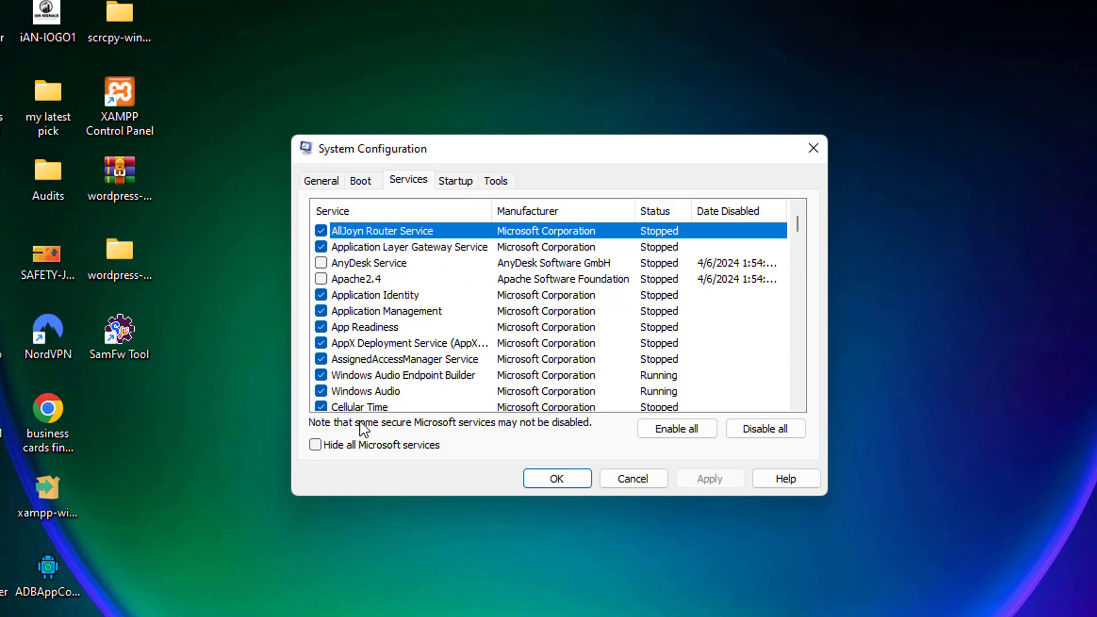
{"action": "left_click", "coordinate": [315, 446]}
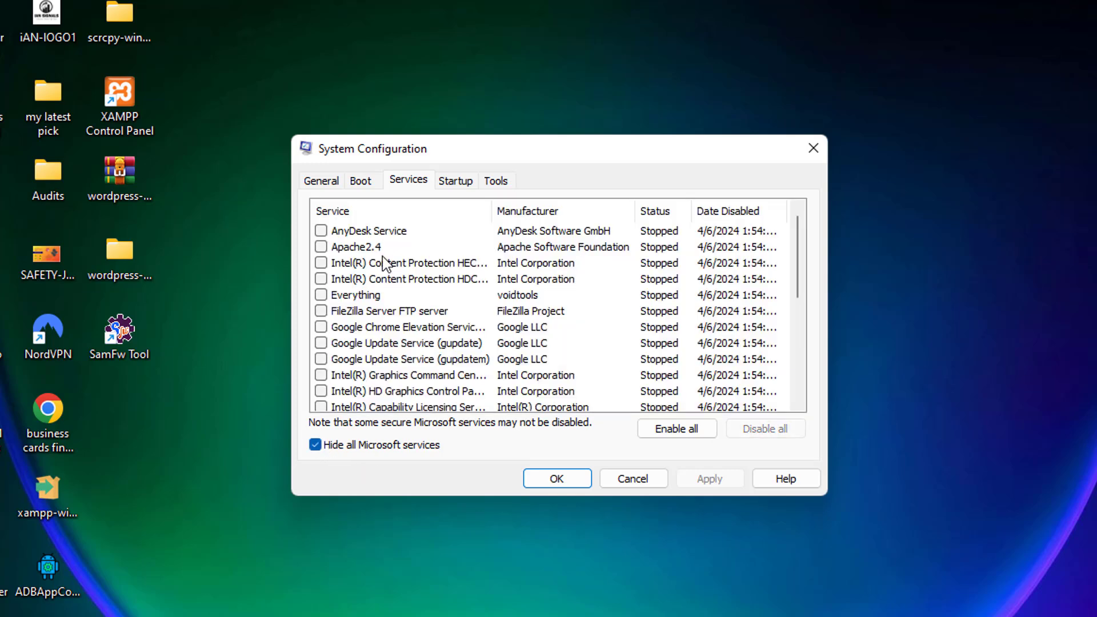
{"action": "scroll", "coordinate": [378, 257], "scroll_direction": "down", "scroll_amount": 5}
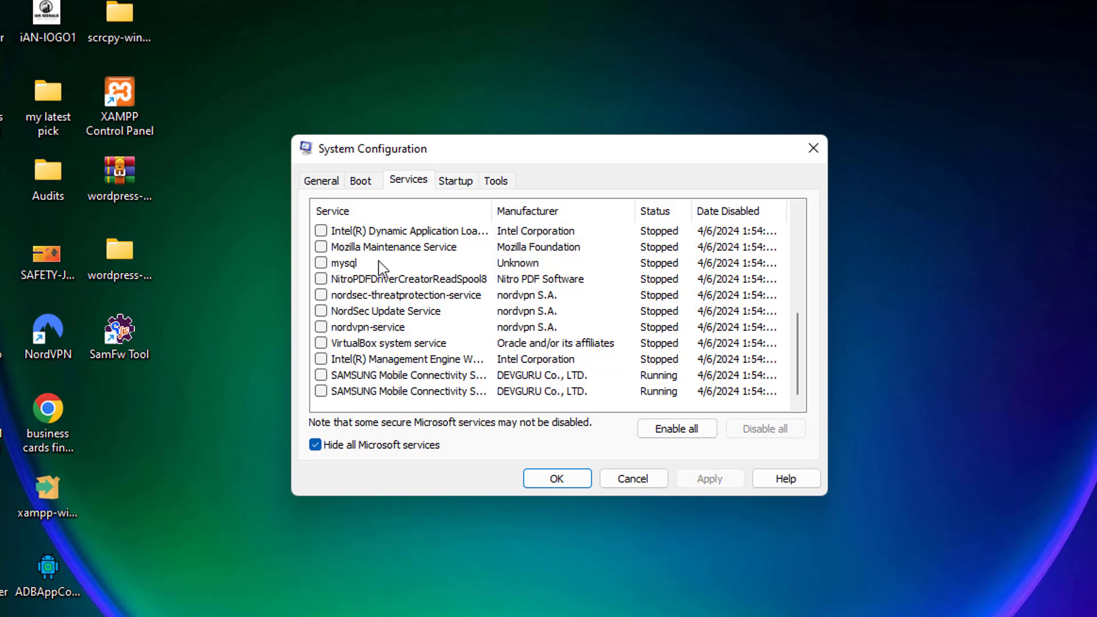
{"action": "scroll", "coordinate": [380, 266], "scroll_direction": "up", "scroll_amount": 5}
Enable every listed non-Microsoft service one by one, from AnyDesk Service through the SAMSUNG Mobile Connectivity services.
{"action": "left_click", "coordinate": [322, 230]}
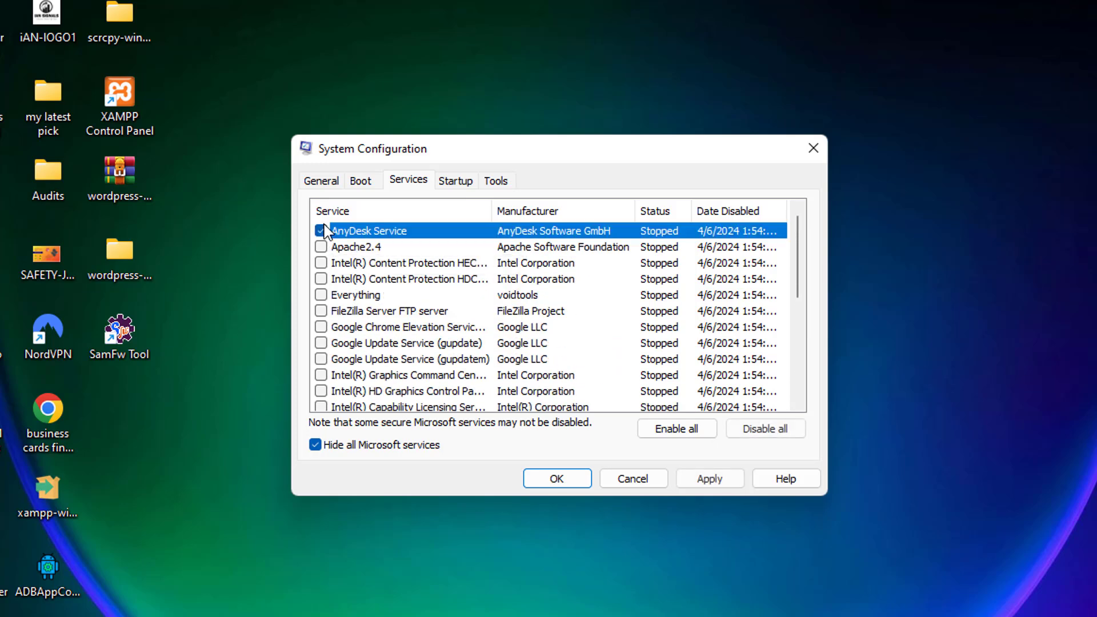
{"action": "left_click", "coordinate": [321, 247]}
{"action": "left_click", "coordinate": [321, 263]}
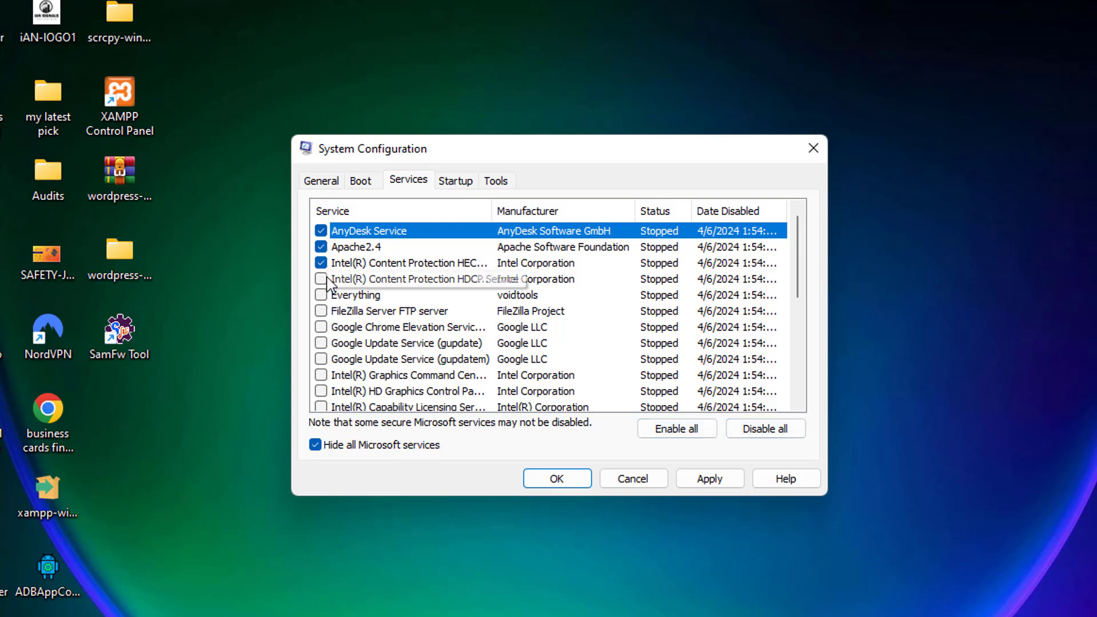
{"action": "left_click", "coordinate": [321, 279]}
{"action": "left_click", "coordinate": [321, 295]}
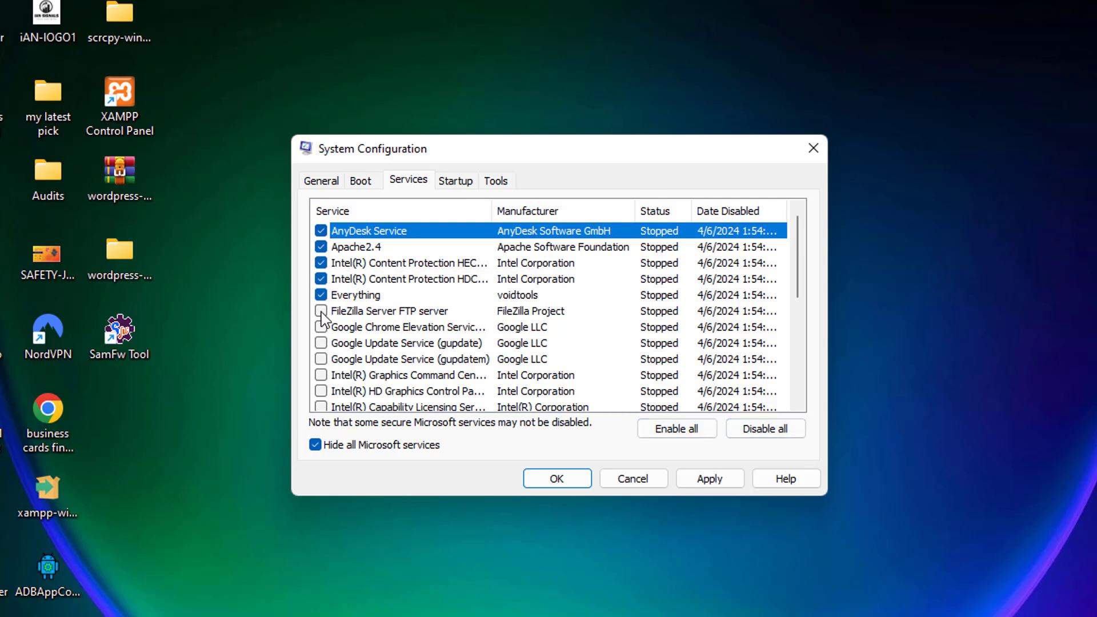
{"action": "left_click", "coordinate": [321, 311]}
{"action": "left_click", "coordinate": [321, 326]}
{"action": "left_click", "coordinate": [321, 343]}
{"action": "left_click", "coordinate": [321, 359]}
{"action": "left_click", "coordinate": [321, 375]}
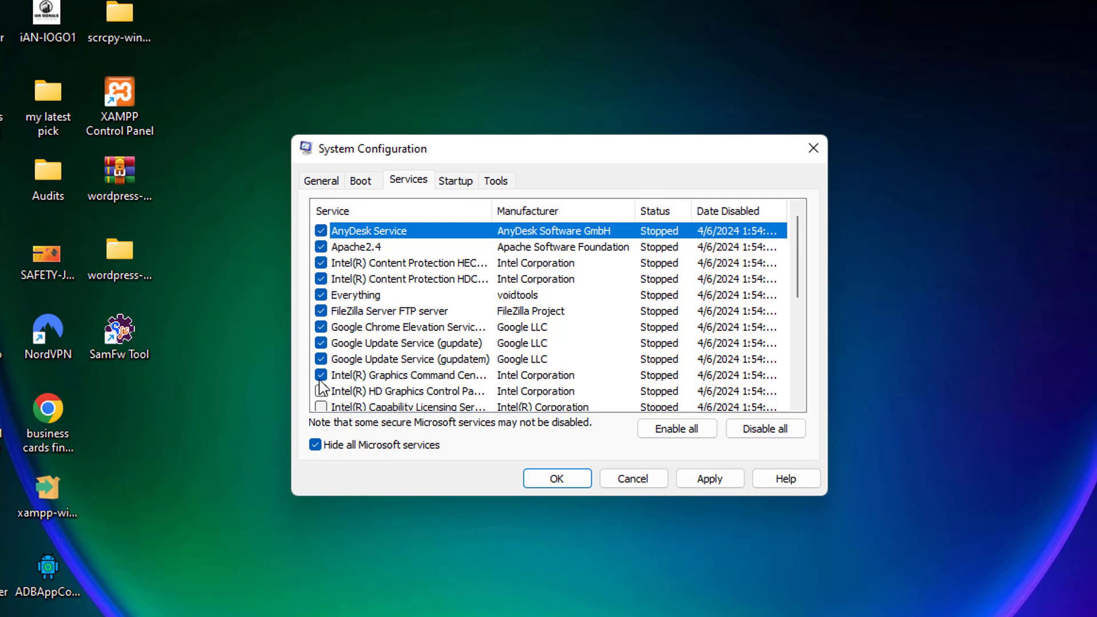
{"action": "left_click", "coordinate": [321, 391]}
{"action": "left_click", "coordinate": [321, 407]}
{"action": "scroll", "coordinate": [350, 361], "scroll_direction": "down", "scroll_amount": 3}
{"action": "left_click", "coordinate": [321, 279]}
{"action": "left_click", "coordinate": [321, 295]}
{"action": "left_click", "coordinate": [322, 311]}
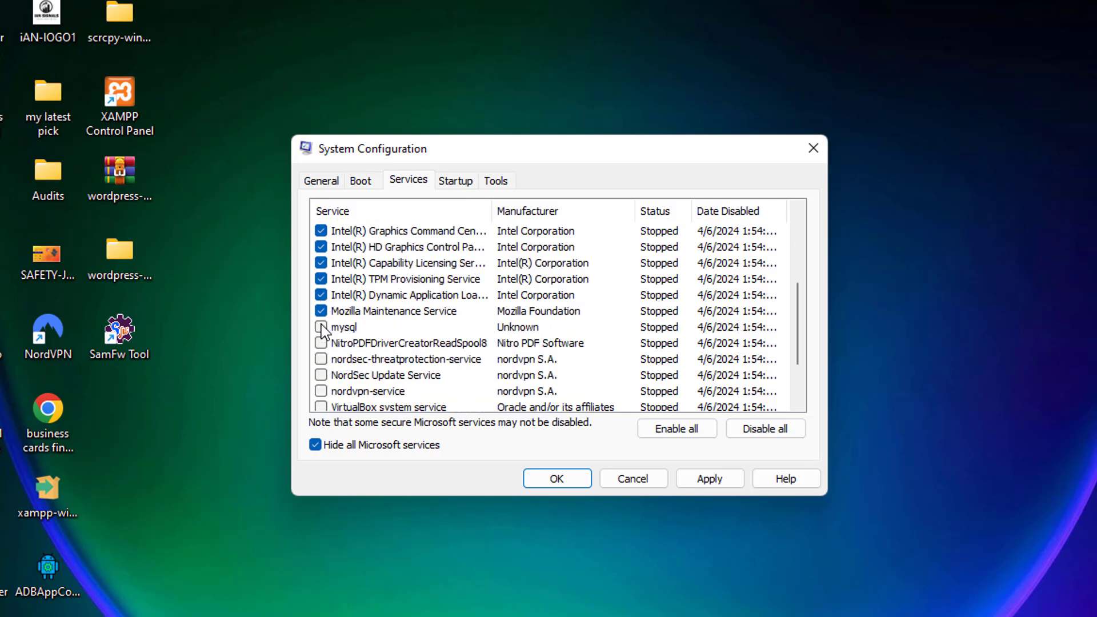
{"action": "left_click", "coordinate": [322, 327]}
{"action": "left_click", "coordinate": [321, 343]}
{"action": "left_click", "coordinate": [321, 359]}
{"action": "left_click", "coordinate": [322, 375]}
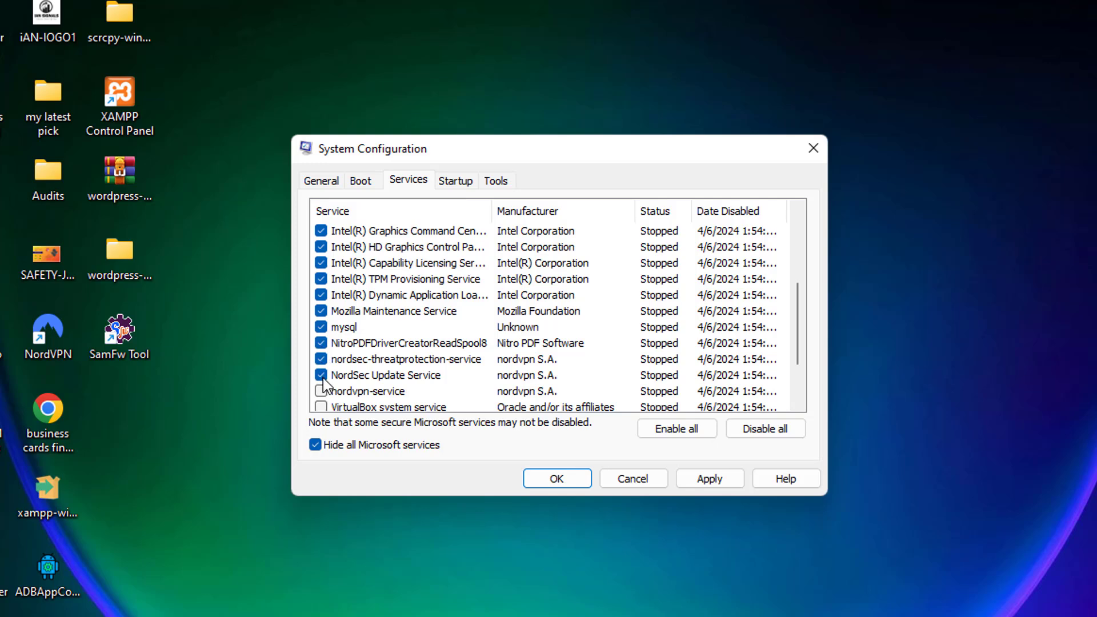
{"action": "left_click", "coordinate": [321, 391]}
{"action": "left_click", "coordinate": [321, 407]}
{"action": "scroll", "coordinate": [335, 333], "scroll_direction": "down", "scroll_amount": 1}
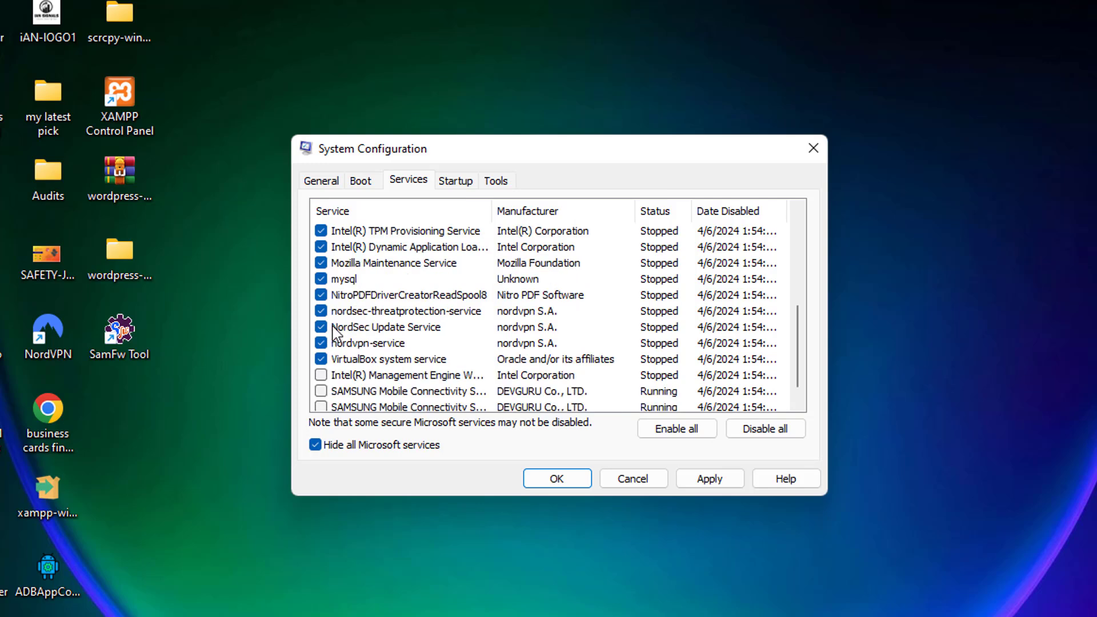
{"action": "scroll", "coordinate": [335, 334], "scroll_direction": "down", "scroll_amount": 1}
{"action": "left_click", "coordinate": [321, 391]}
{"action": "left_click", "coordinate": [322, 375]}
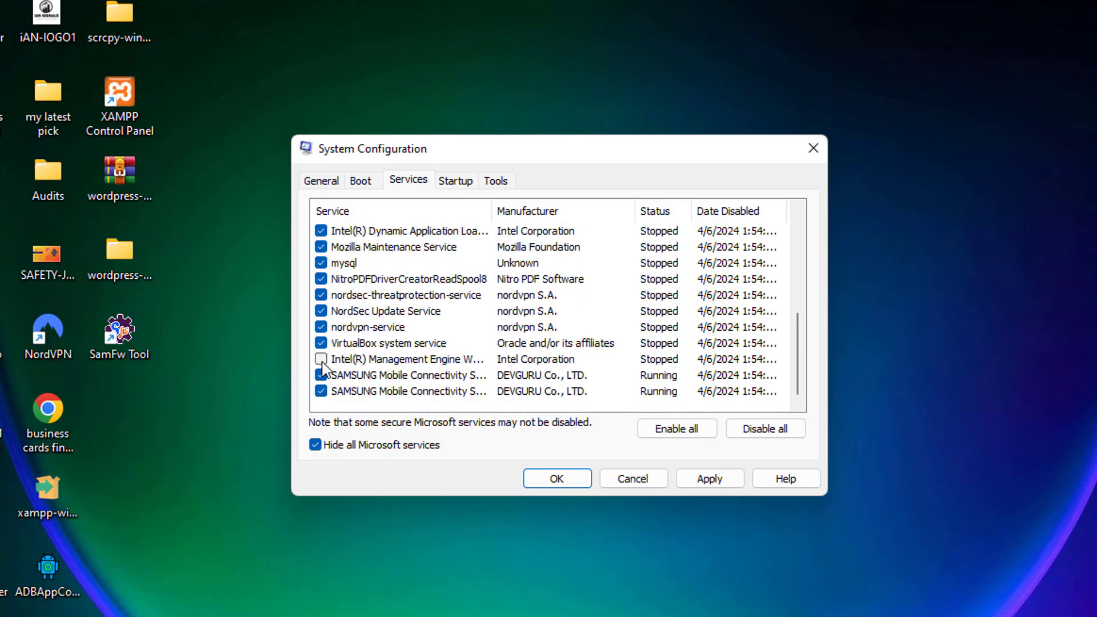
{"action": "left_click", "coordinate": [321, 359]}
{"action": "scroll", "coordinate": [413, 330], "scroll_direction": "up", "scroll_amount": 5}
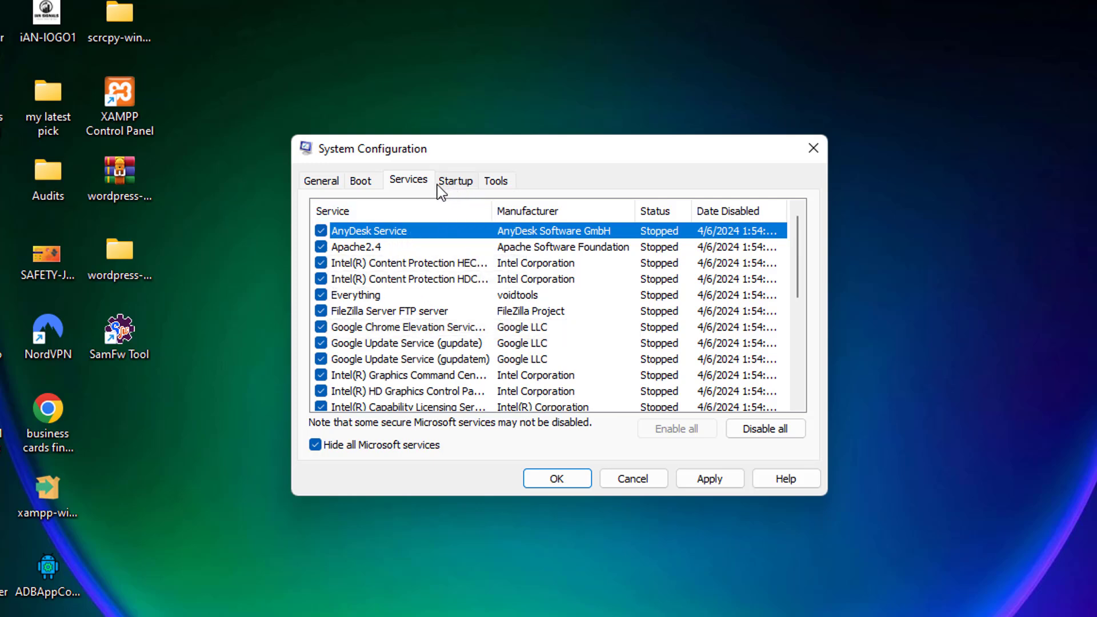
Disable all the listed non-Microsoft services at once.
{"action": "left_click", "coordinate": [406, 182]}
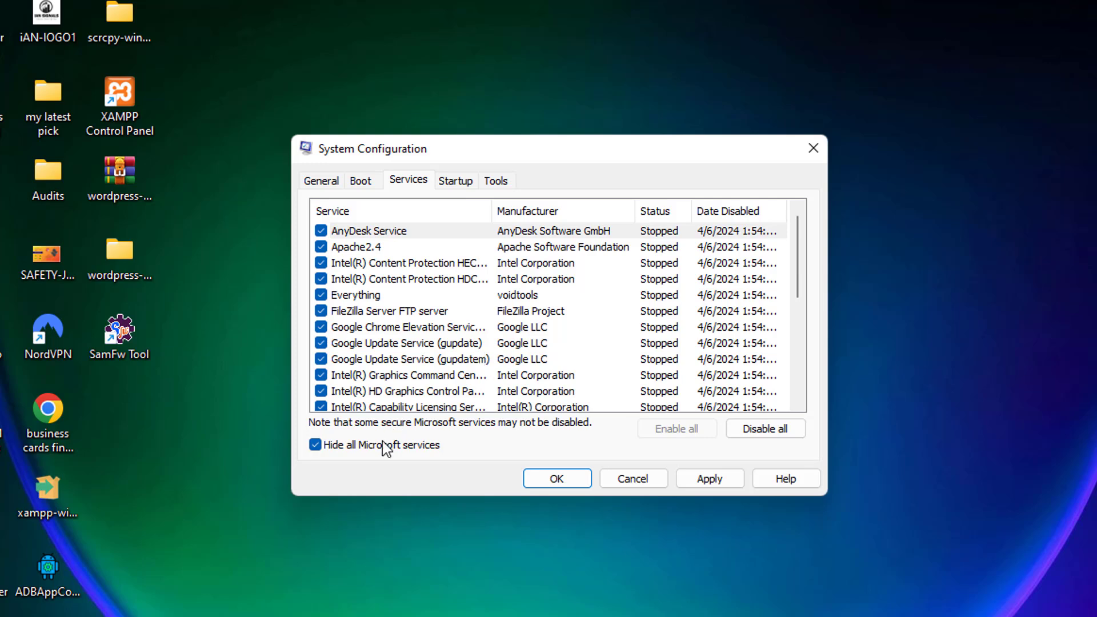
{"action": "left_click", "coordinate": [761, 433]}
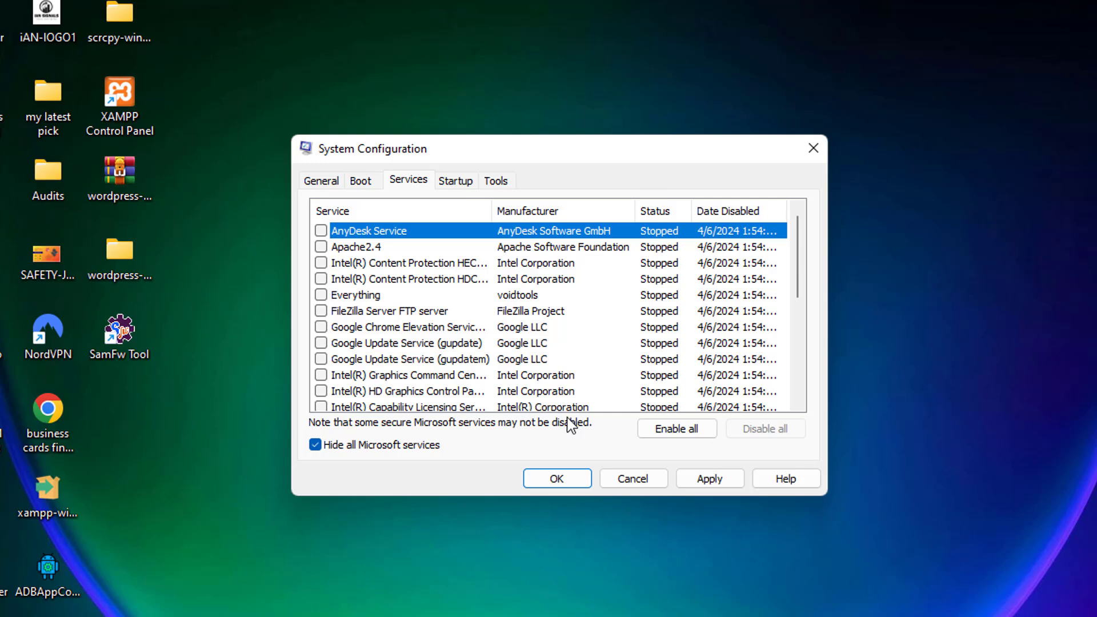
{"action": "scroll", "coordinate": [472, 293], "scroll_direction": "down", "scroll_amount": 5}
{"action": "scroll", "coordinate": [474, 295], "scroll_direction": "up", "scroll_amount": 5}
Open Task Manager from System Configuration's startup section, check the status of the startup apps, and close it.
{"action": "left_click", "coordinate": [455, 183]}
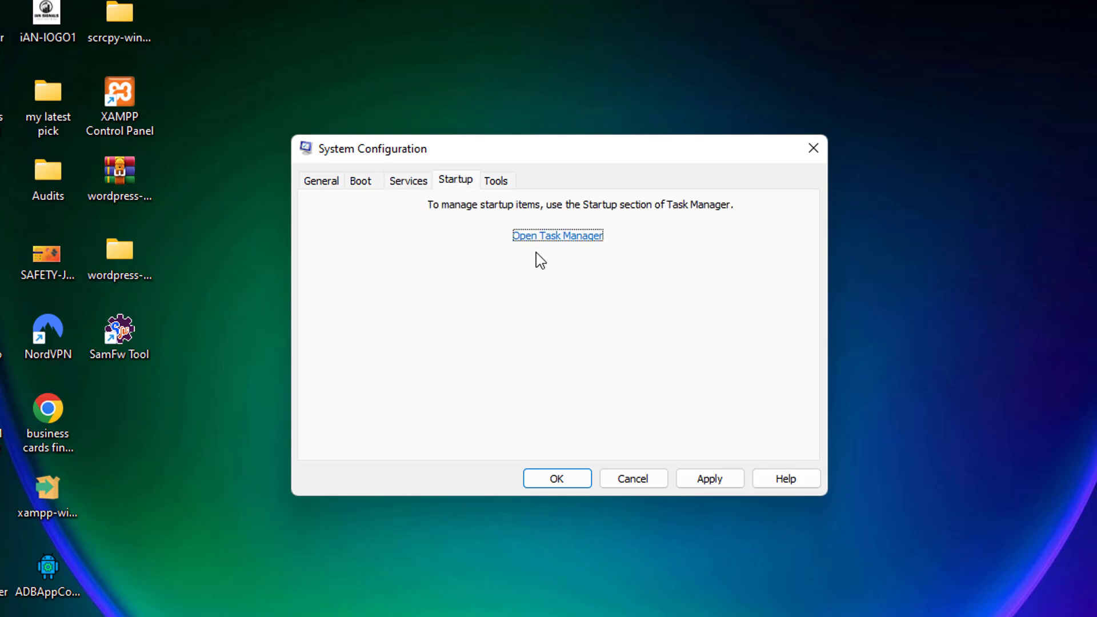
{"action": "left_click", "coordinate": [522, 236]}
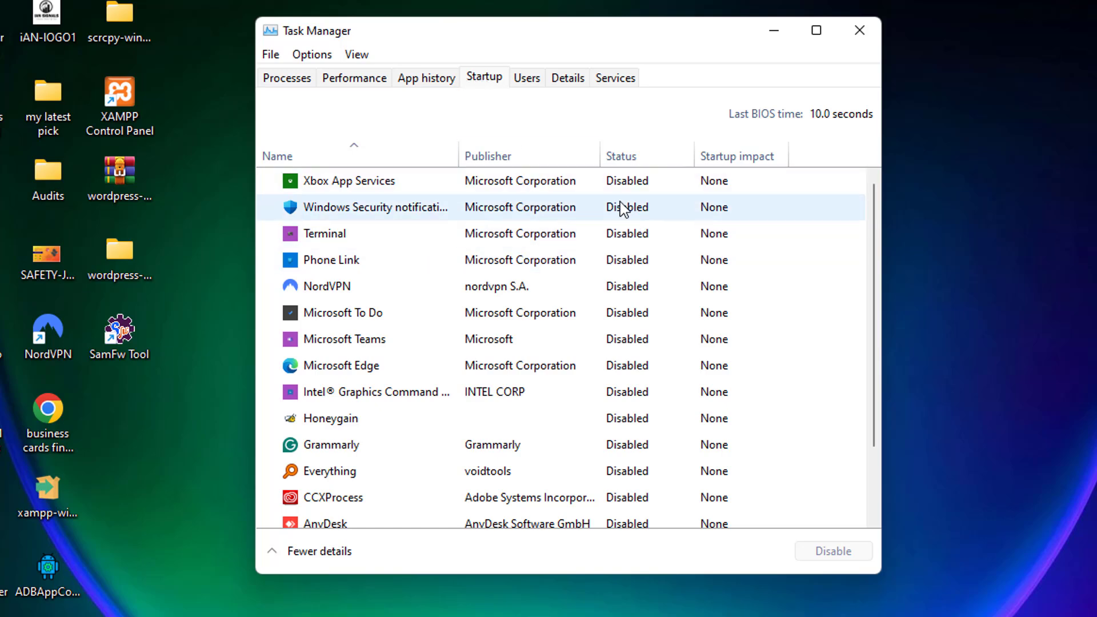
{"action": "left_click", "coordinate": [625, 311]}
{"action": "scroll", "coordinate": [623, 309], "scroll_direction": "down", "scroll_amount": 3}
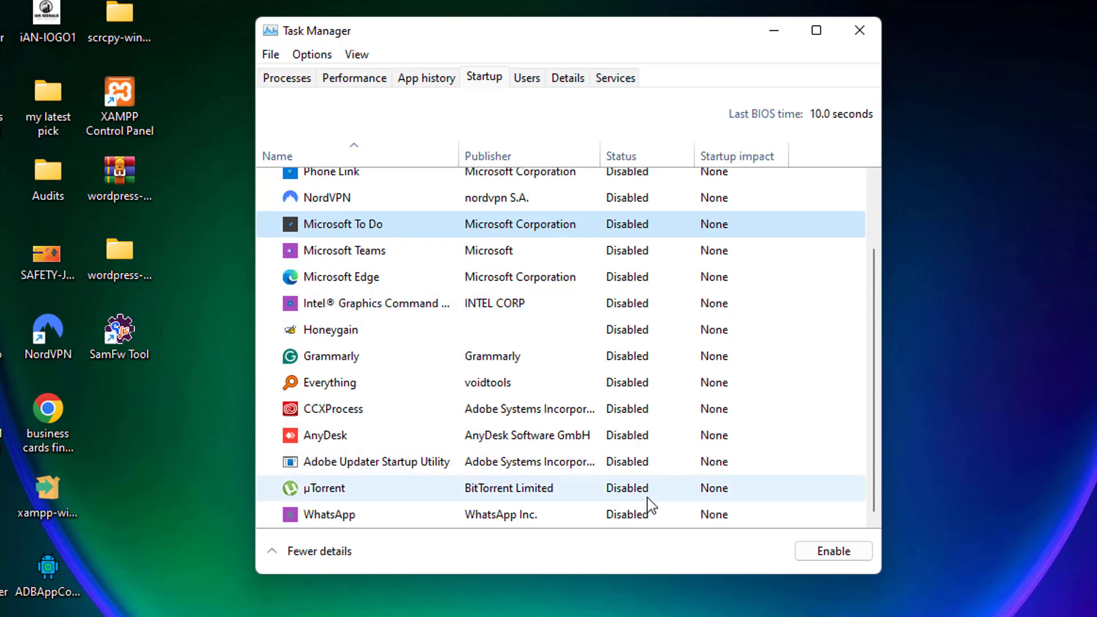
{"action": "scroll", "coordinate": [645, 480], "scroll_direction": "up", "scroll_amount": 2}
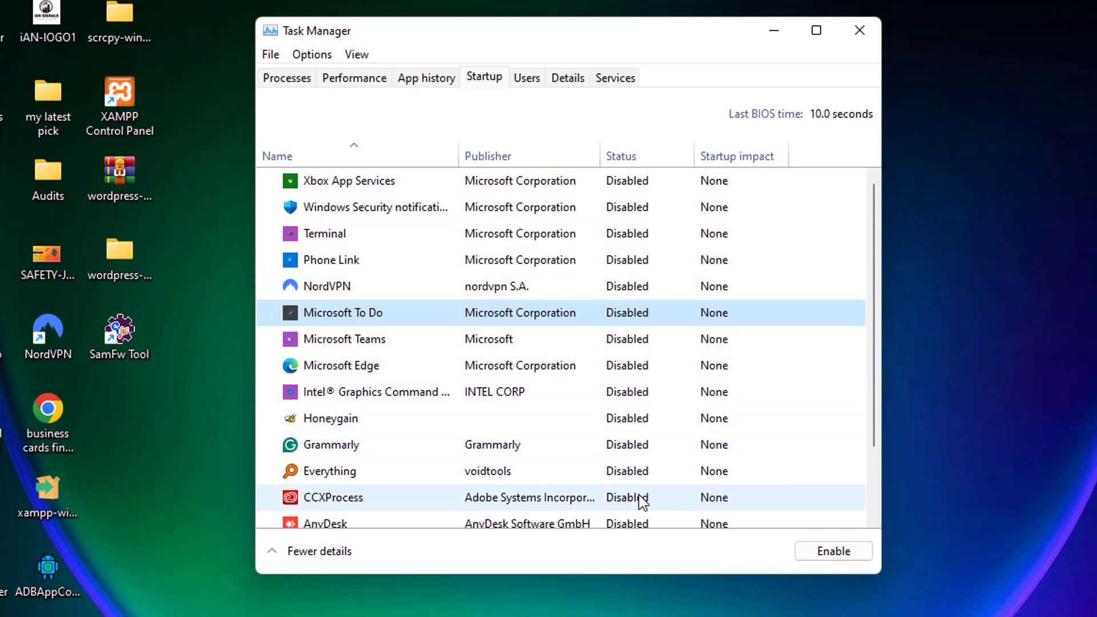
{"action": "left_click", "coordinate": [860, 34]}
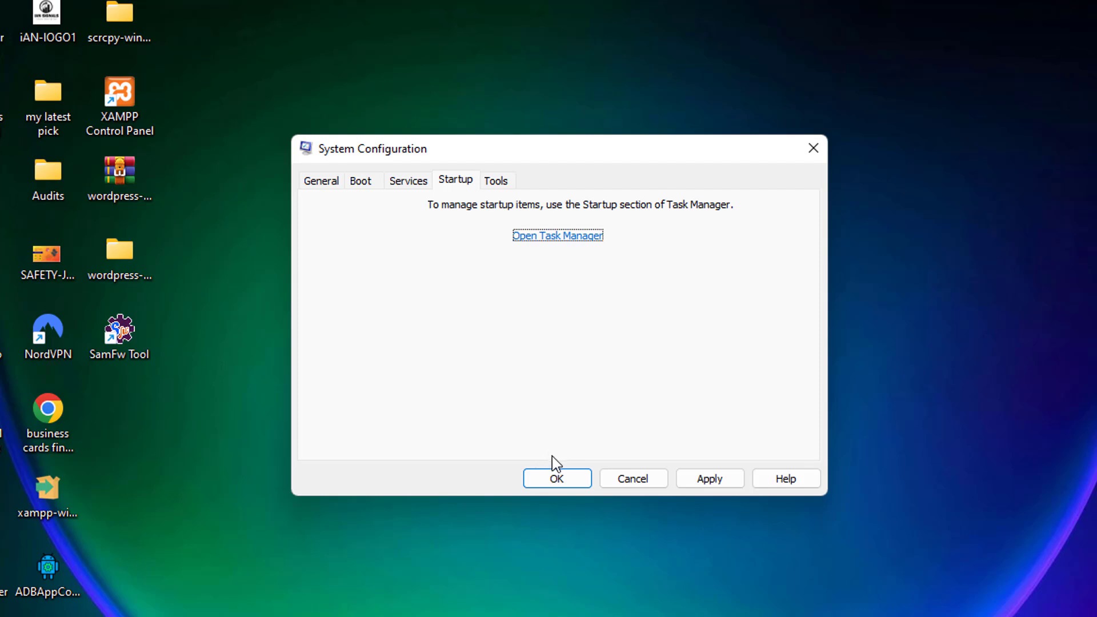
Apply the configuration changes and confirm System Configuration.
{"action": "left_click", "coordinate": [720, 485]}
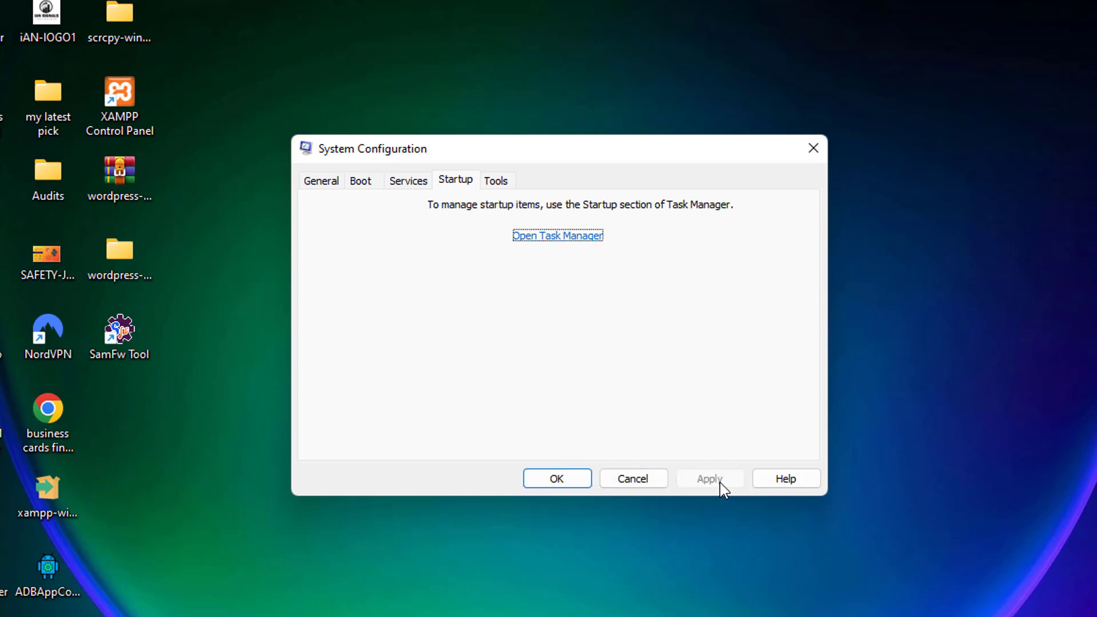
{"action": "left_click", "coordinate": [565, 479]}
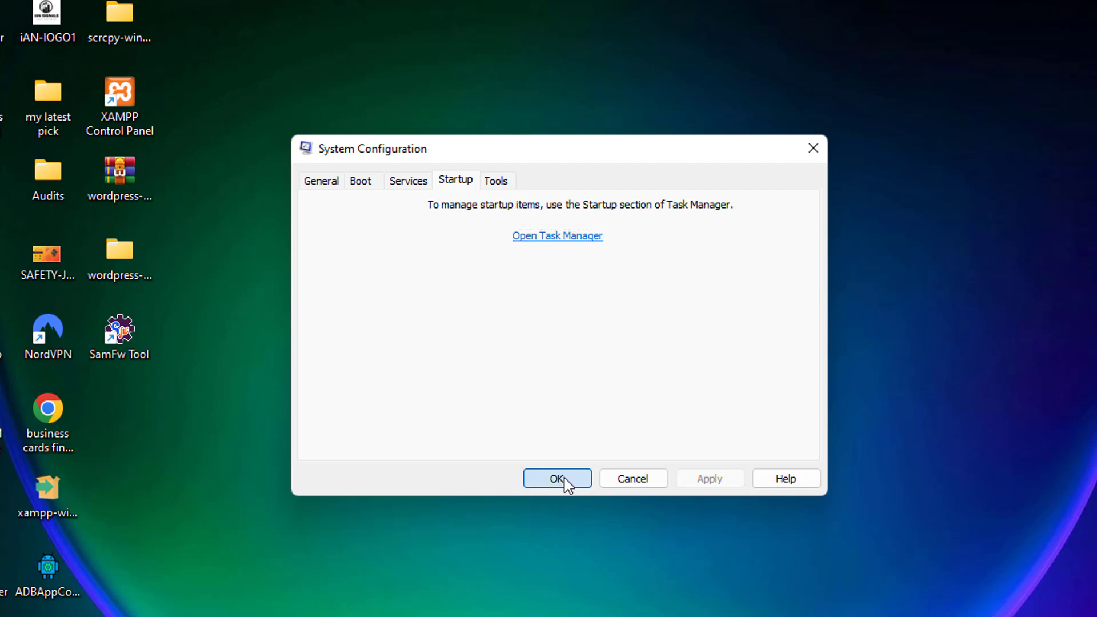